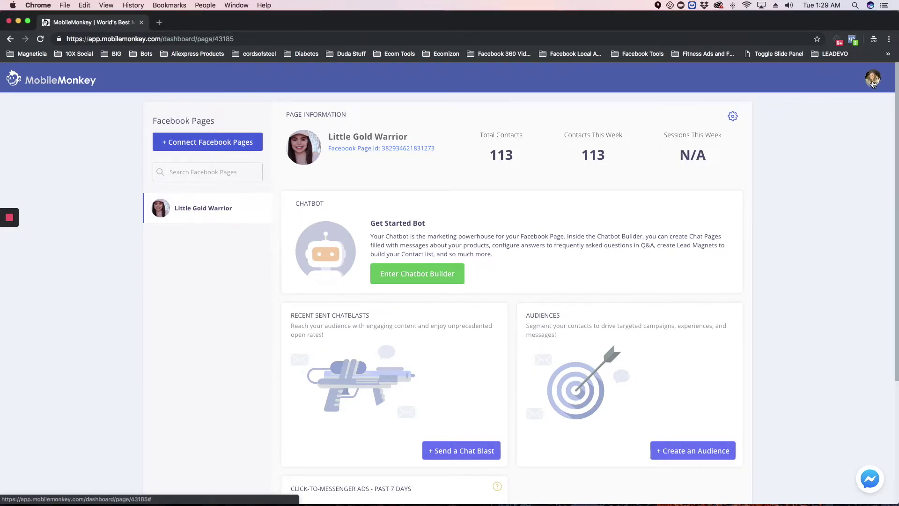
Step: Open the account menu from the avatar in the top-right corner
{"action": "left_click", "coordinate": [873, 84]}
Step: Go to Settings > Users and begin inviting a new user
{"action": "left_click", "coordinate": [825, 94]}
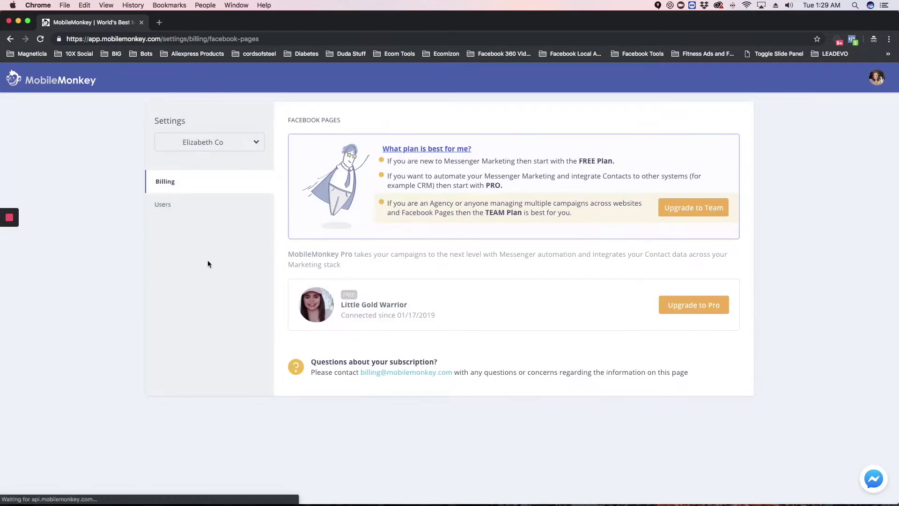
{"action": "left_click", "coordinate": [164, 206]}
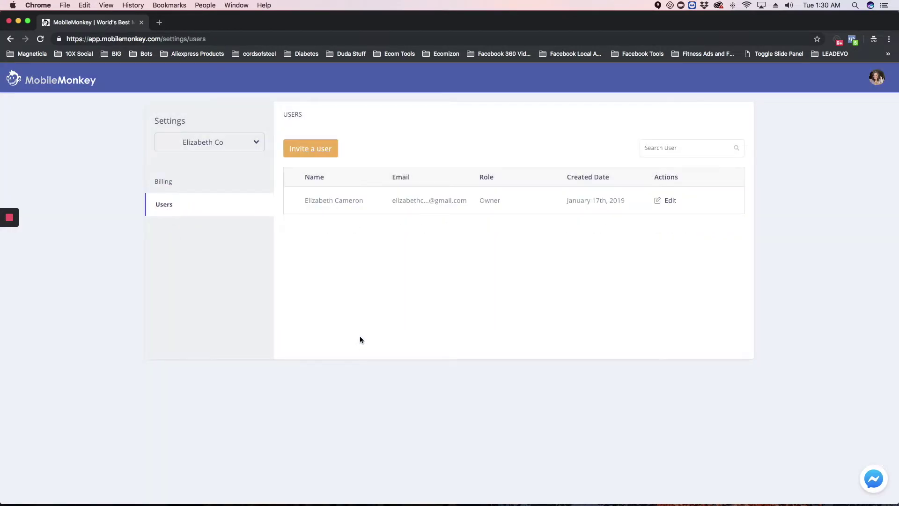
{"action": "left_click", "coordinate": [315, 152]}
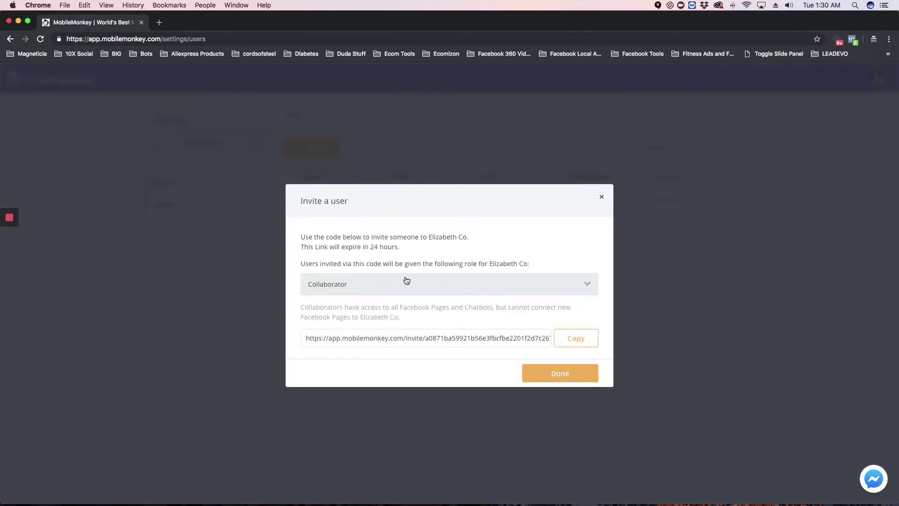
Step: Try the Admin and Collaborator roles, ending on Facebook page collaborator
{"action": "left_click", "coordinate": [464, 285]}
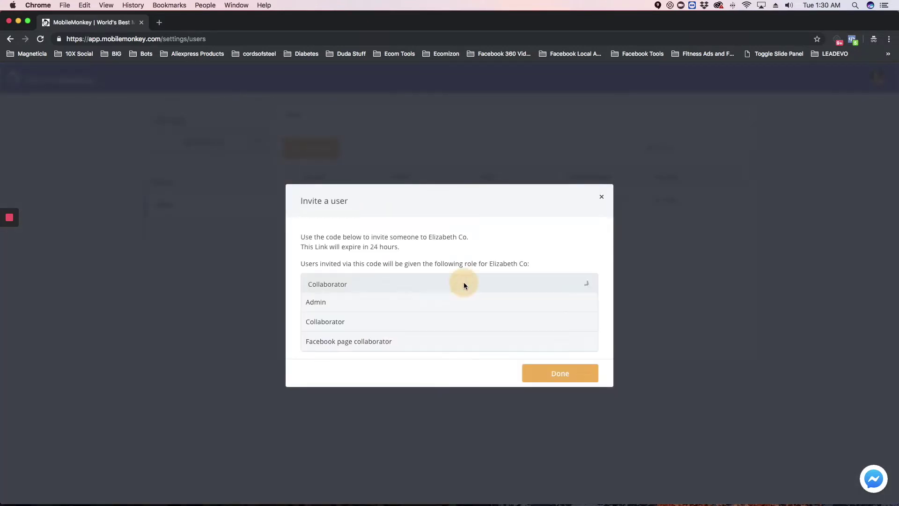
{"action": "left_click", "coordinate": [366, 303]}
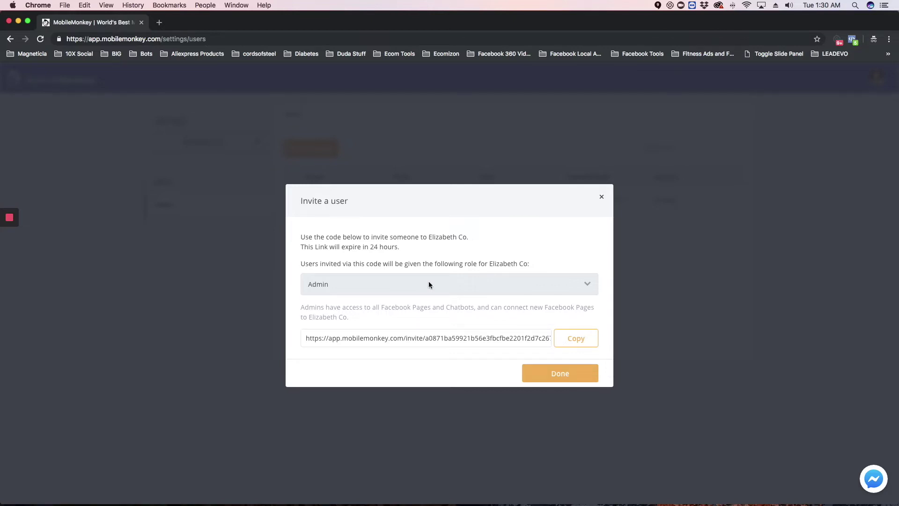
{"action": "left_click", "coordinate": [450, 287]}
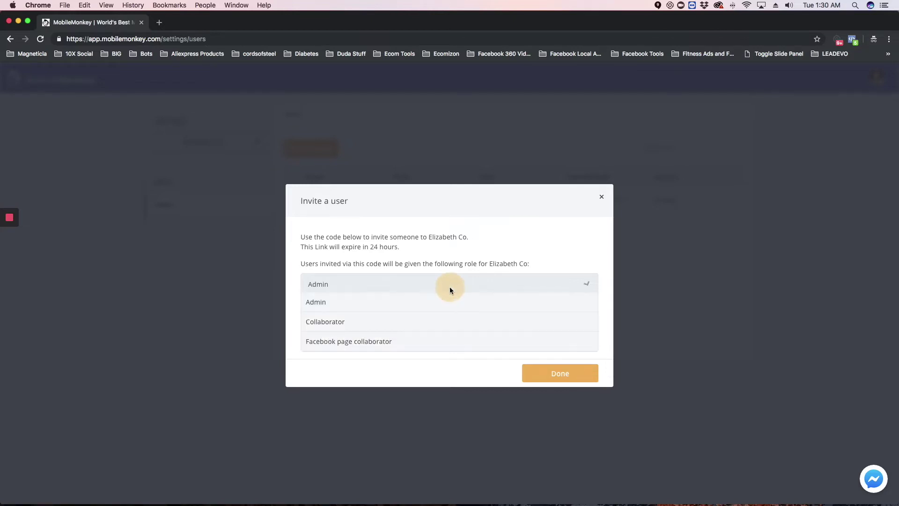
{"action": "left_click", "coordinate": [389, 324]}
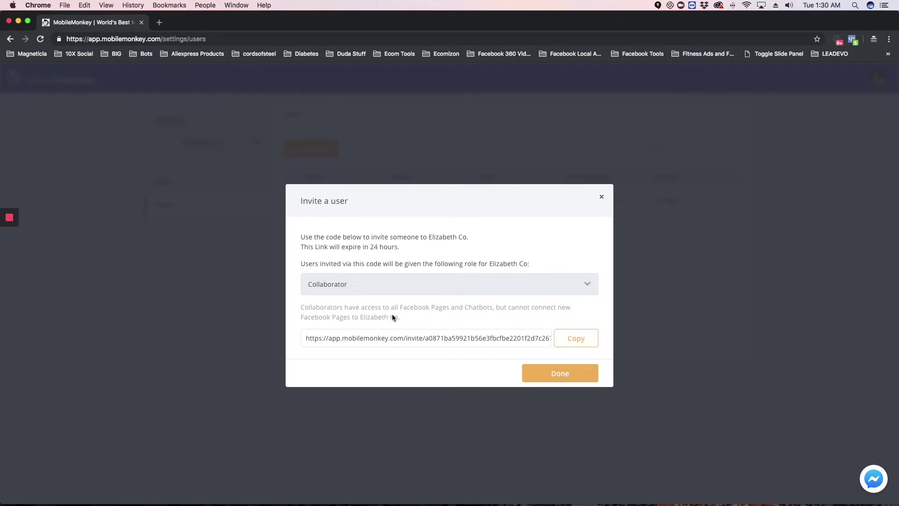
{"action": "left_click", "coordinate": [384, 288]}
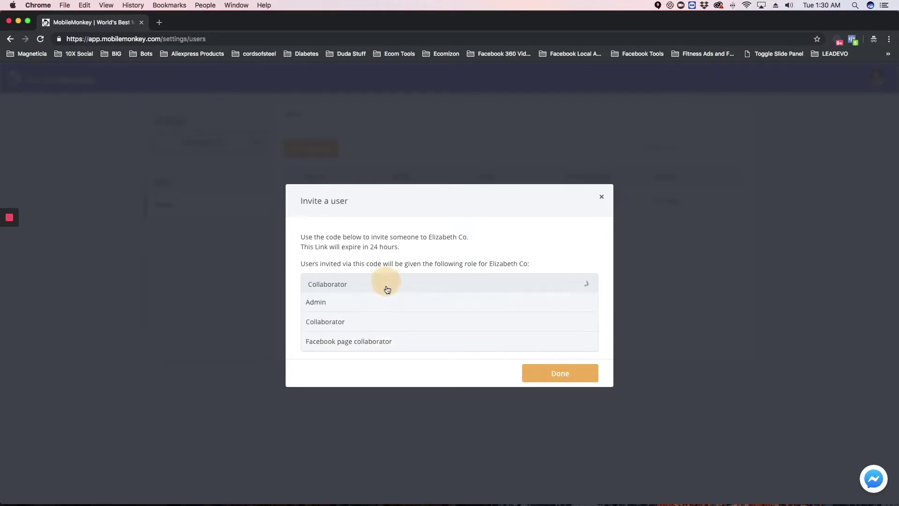
{"action": "left_click", "coordinate": [376, 341]}
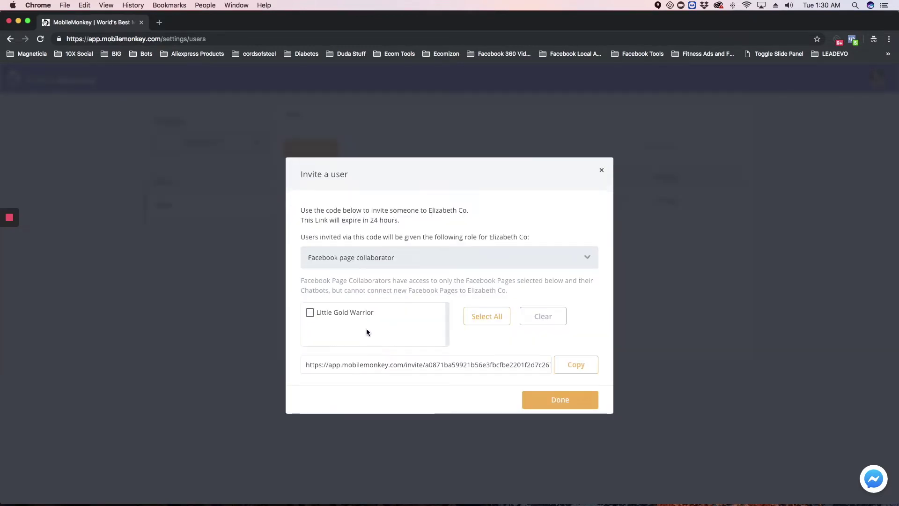
Step: Toggle Little Gold Warrior access off, set the role to Admin, copy the invite link, finish
{"action": "left_click", "coordinate": [309, 313]}
{"action": "left_click", "coordinate": [310, 313]}
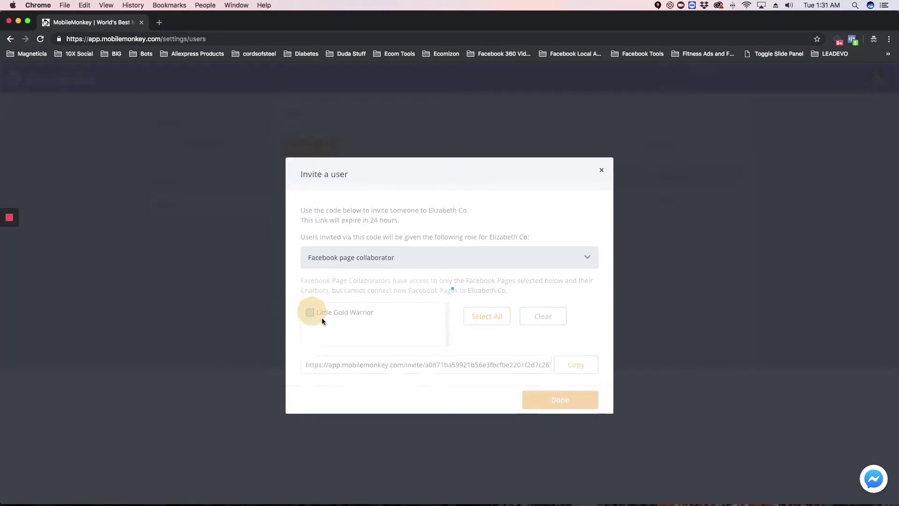
{"action": "left_click", "coordinate": [409, 264]}
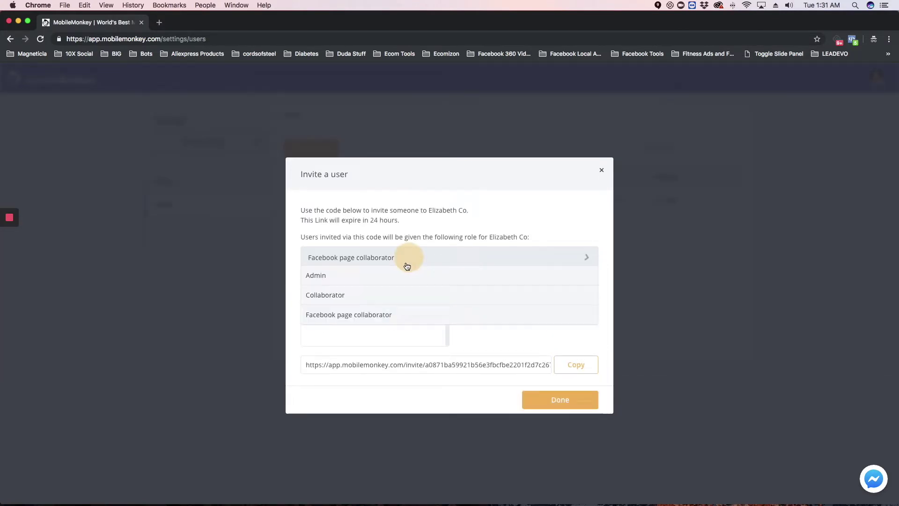
{"action": "left_click", "coordinate": [363, 279]}
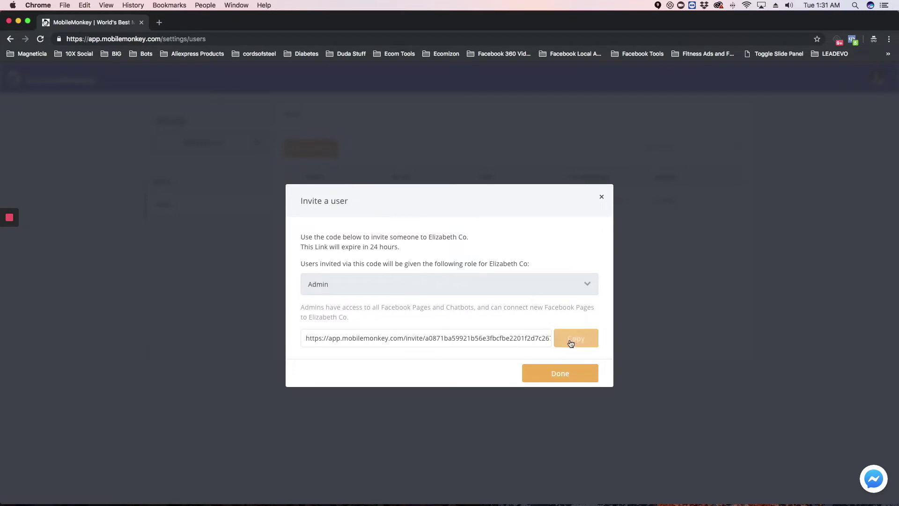
{"action": "left_click", "coordinate": [577, 337]}
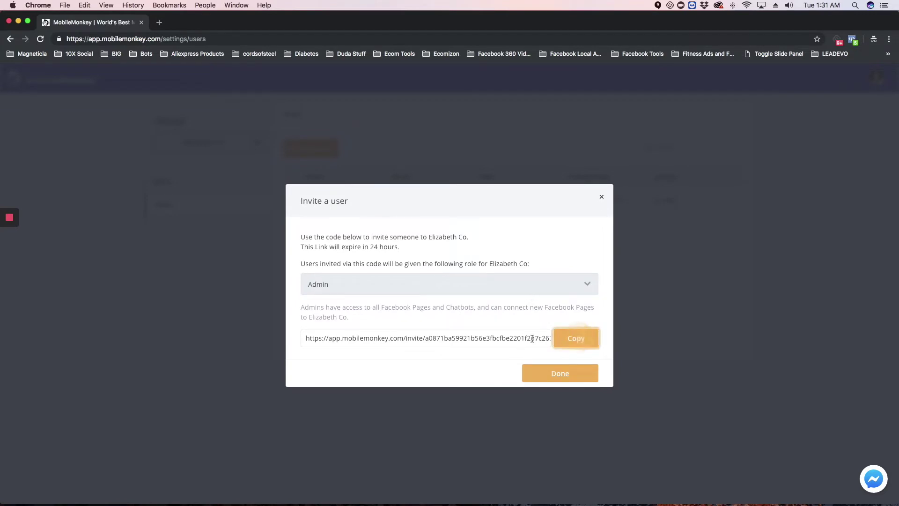
{"action": "left_click", "coordinate": [560, 373]}
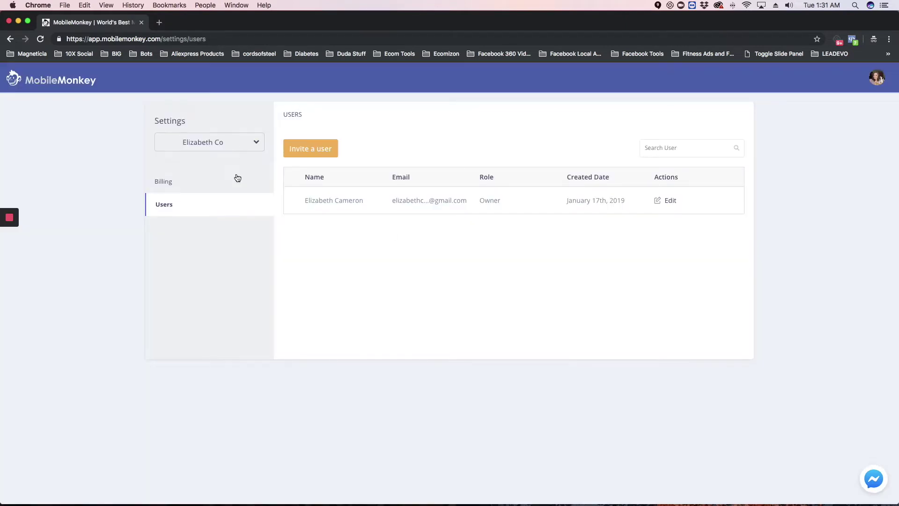
Step: Paste the copied invite link into the agency's MobileMonkey window address bar and open it
{"action": "key", "text": "ctrl+Left"}
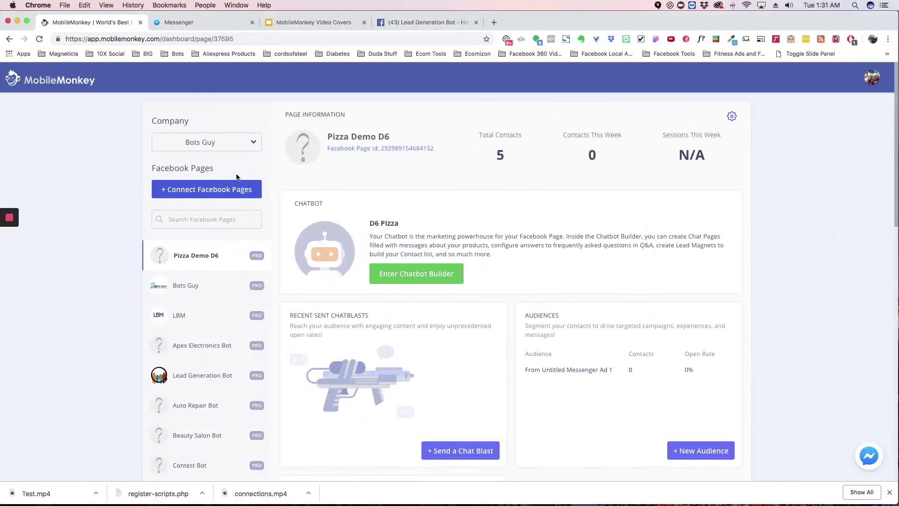
{"action": "left_click", "coordinate": [203, 40]}
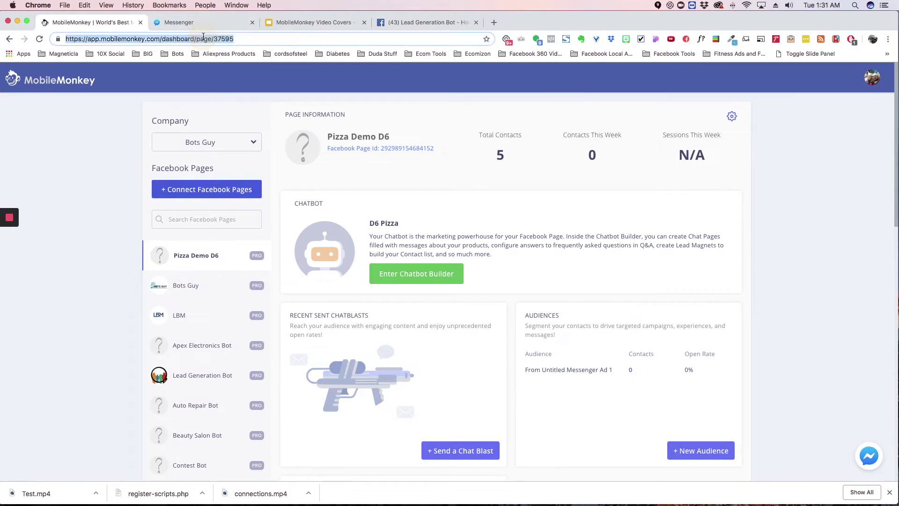
{"action": "key", "text": "cmd+v"}
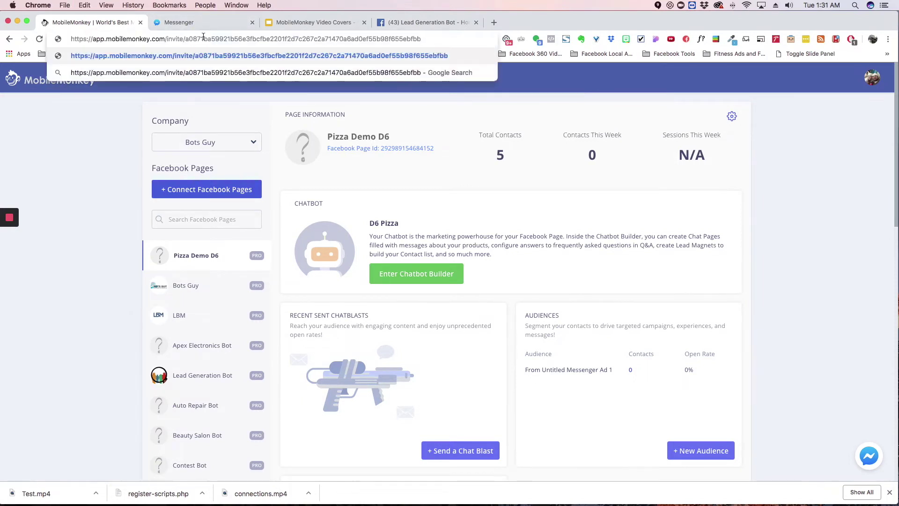
{"action": "key", "text": "Return"}
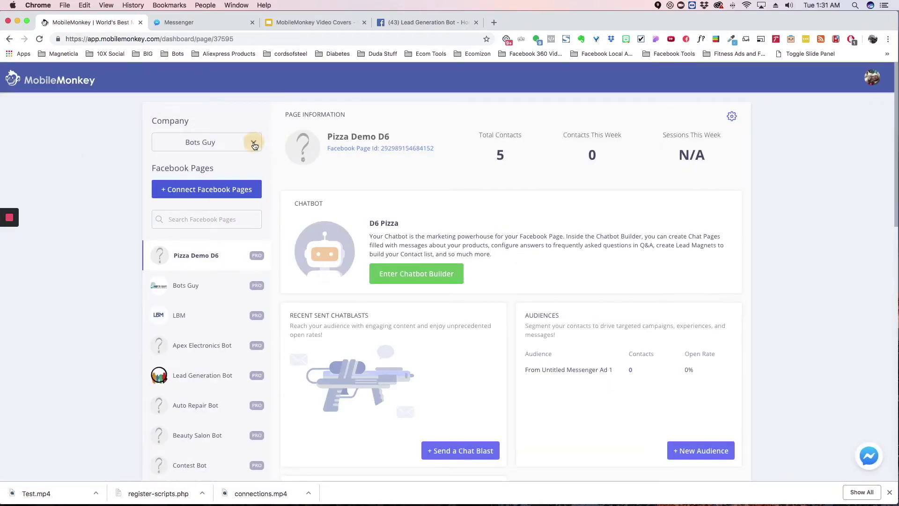
Step: Switch the company to Elizabeth Co and open the Little Gold Warrior chatbot builder
{"action": "left_click", "coordinate": [254, 145]}
{"action": "scroll", "coordinate": [200, 253], "scroll_direction": "down", "scroll_amount": 1}
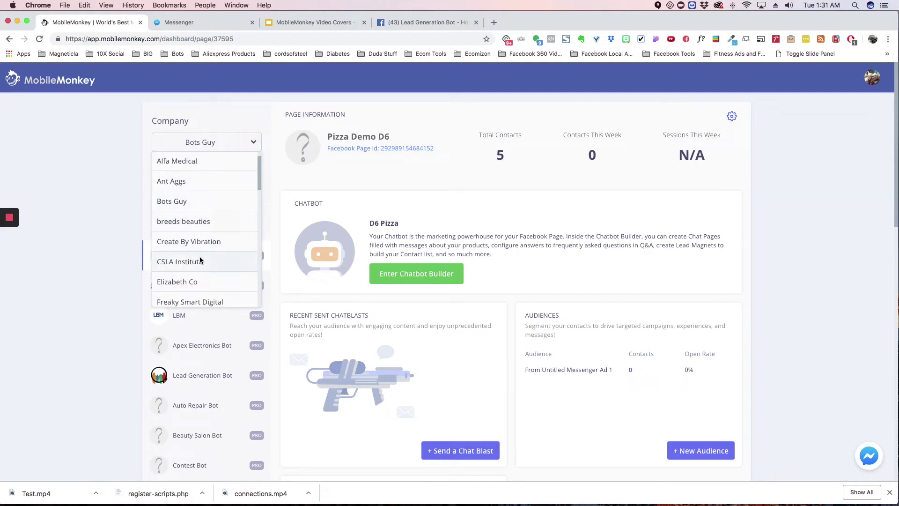
{"action": "left_click", "coordinate": [190, 279]}
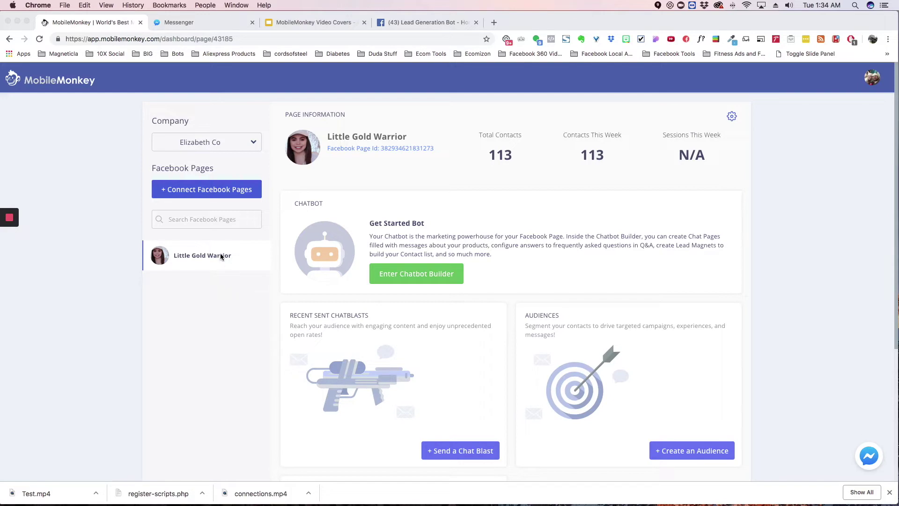
{"action": "left_click", "coordinate": [413, 275]}
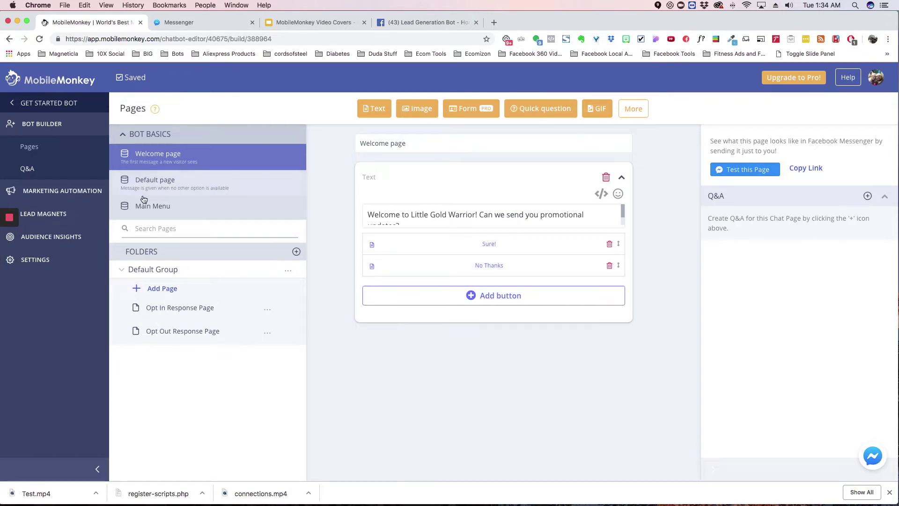
Step: Return from the chatbot builder to the Bots Guy dashboard for Pizza Demo D6
{"action": "left_click", "coordinate": [72, 88]}
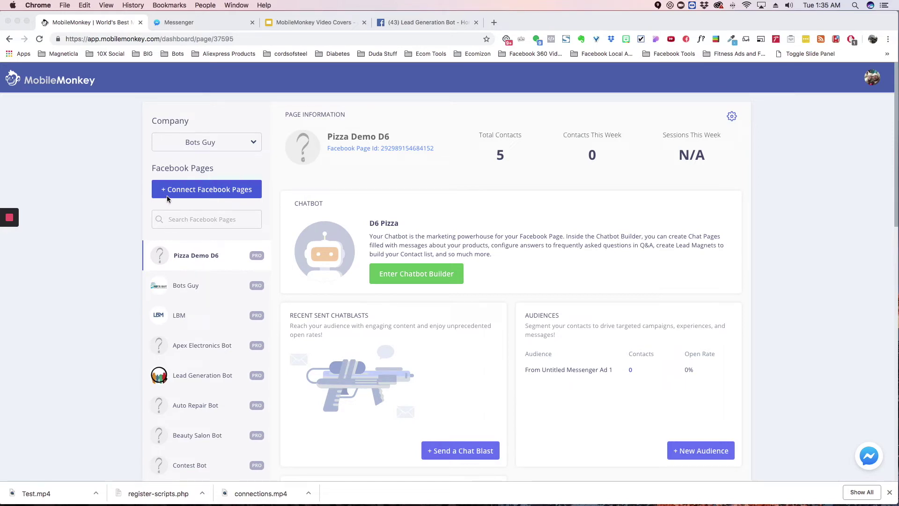
Step: Review the + Connect Facebook Pages list, close it unchanged, then go to the Lead Generation Bot tab
{"action": "left_click", "coordinate": [213, 193]}
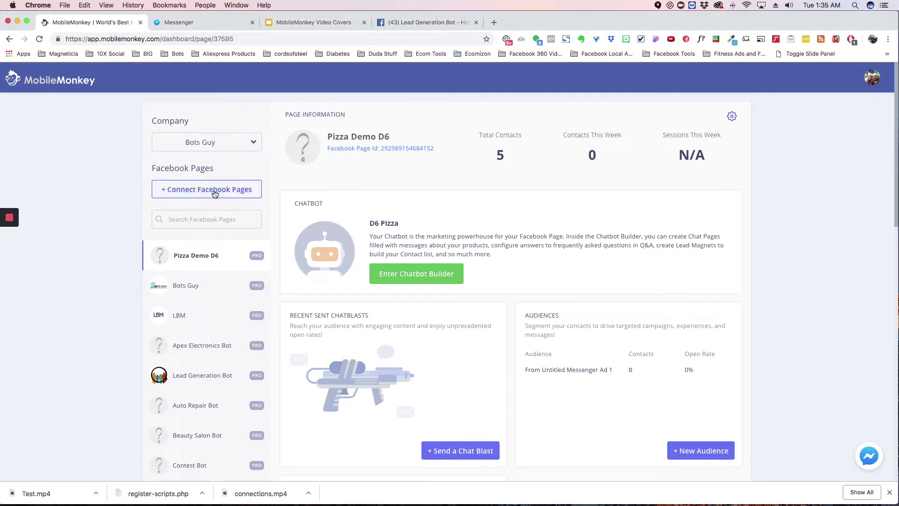
{"action": "left_click", "coordinate": [214, 194]}
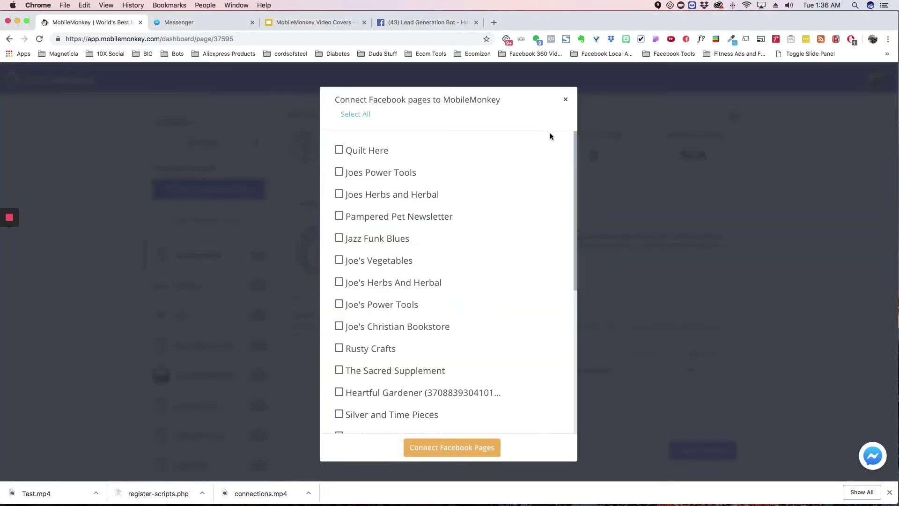
{"action": "left_click", "coordinate": [565, 99]}
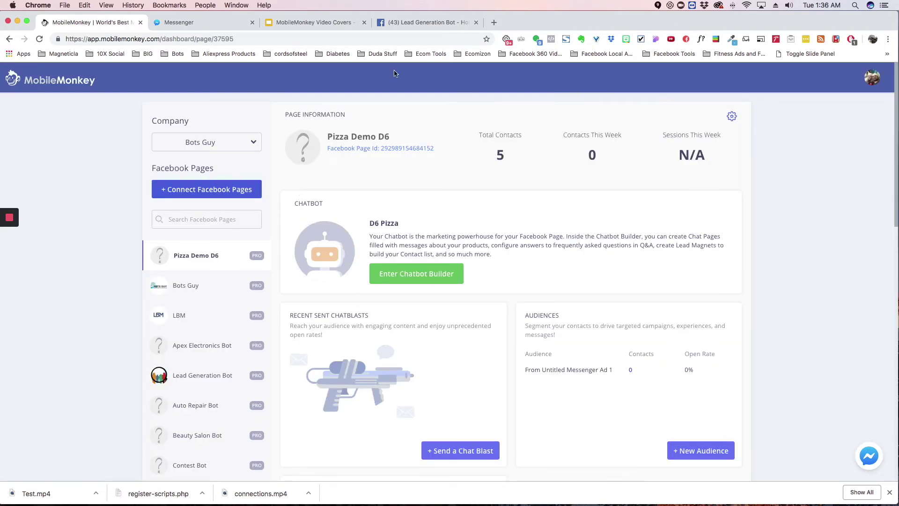
{"action": "left_click", "coordinate": [426, 27]}
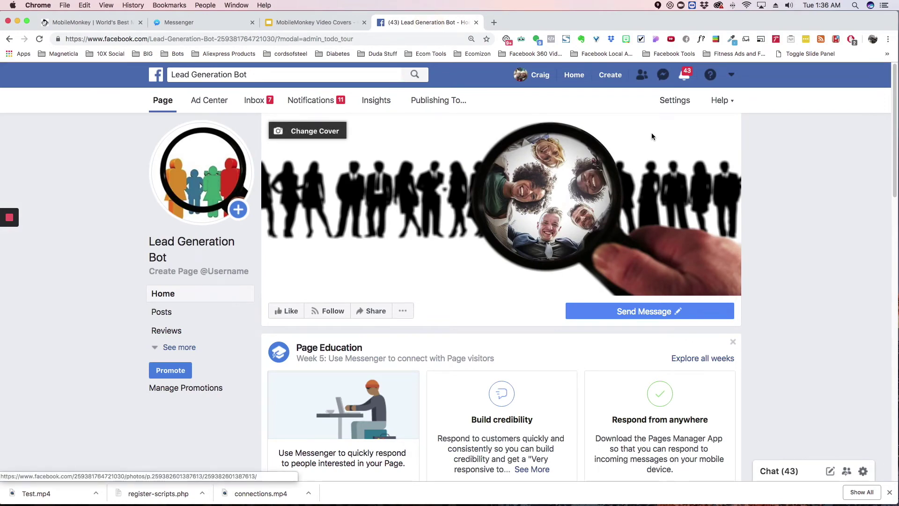
Step: Open the Lead Generation Bot page's Page Roles settings
{"action": "left_click", "coordinate": [673, 102]}
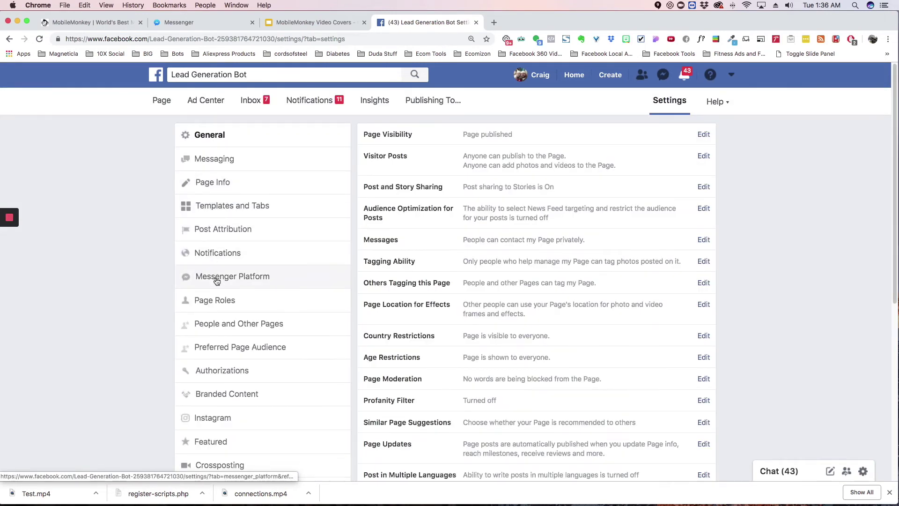
{"action": "left_click", "coordinate": [216, 301]}
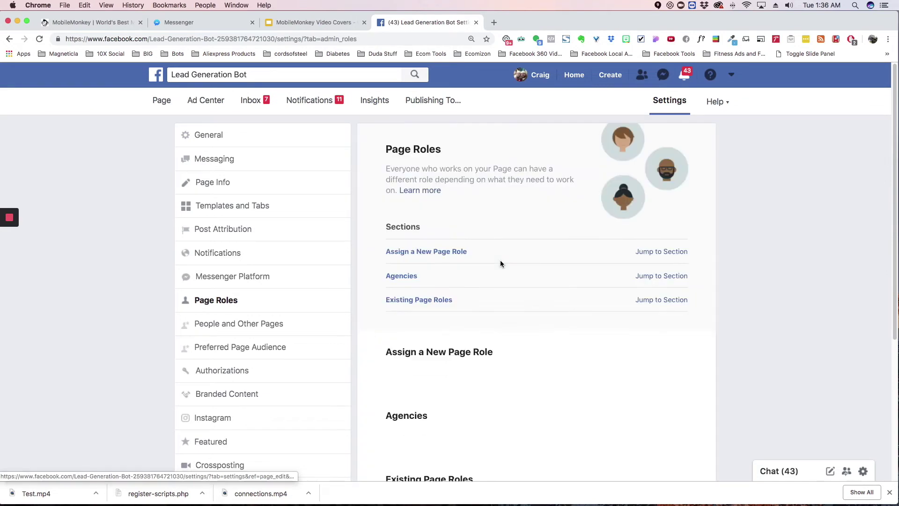
{"action": "scroll", "coordinate": [460, 323], "scroll_direction": "down", "scroll_amount": 1}
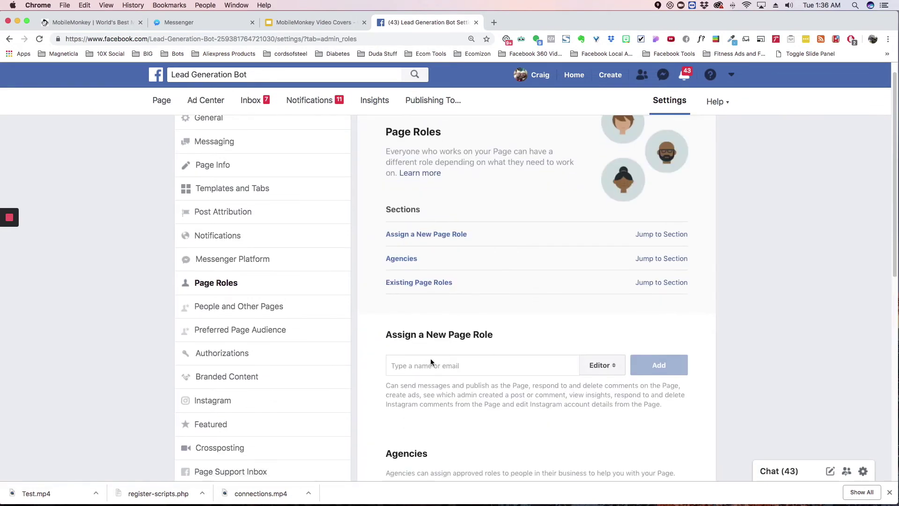
Step: Set the new page role to Admin, select the name field, then return to MobileMonkey
{"action": "left_click", "coordinate": [601, 365]}
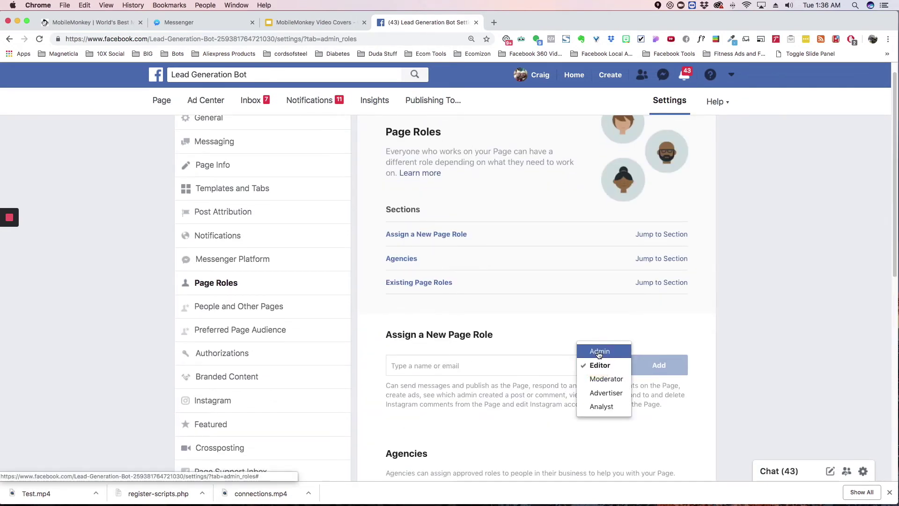
{"action": "left_click", "coordinate": [599, 352]}
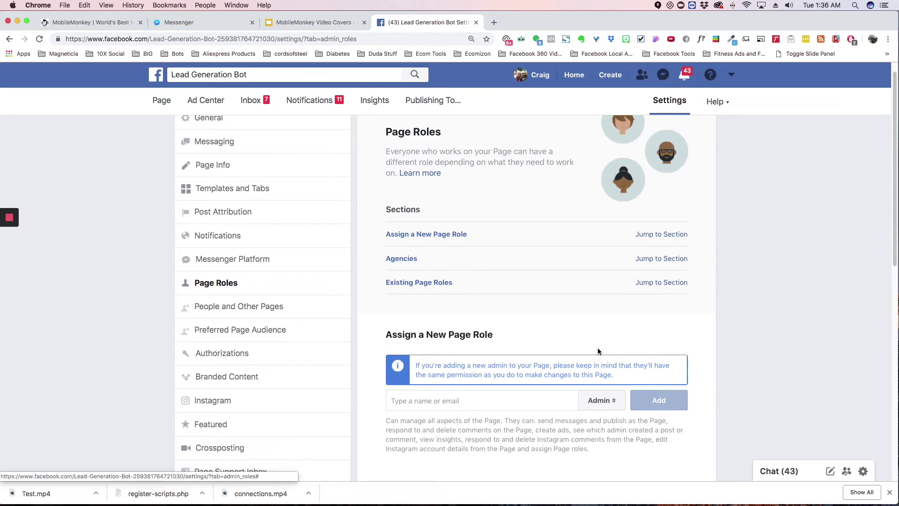
{"action": "left_click", "coordinate": [438, 402]}
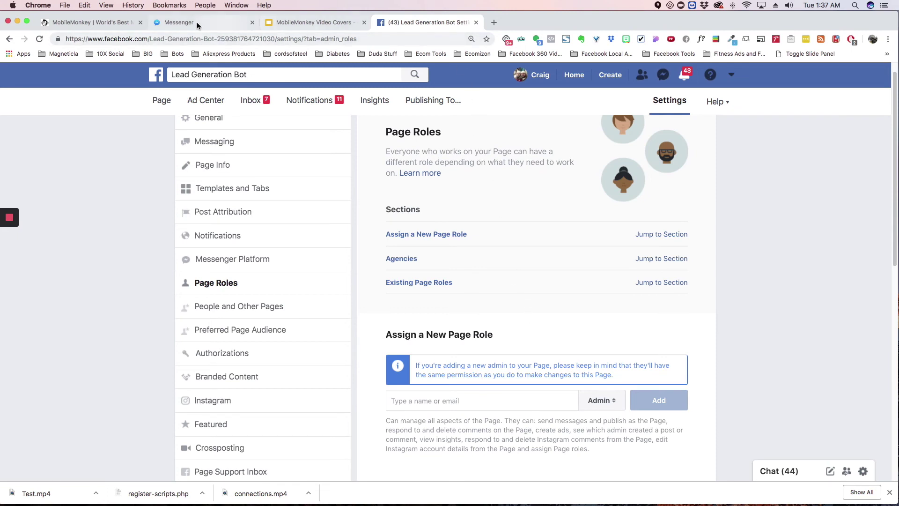
{"action": "left_click", "coordinate": [90, 22]}
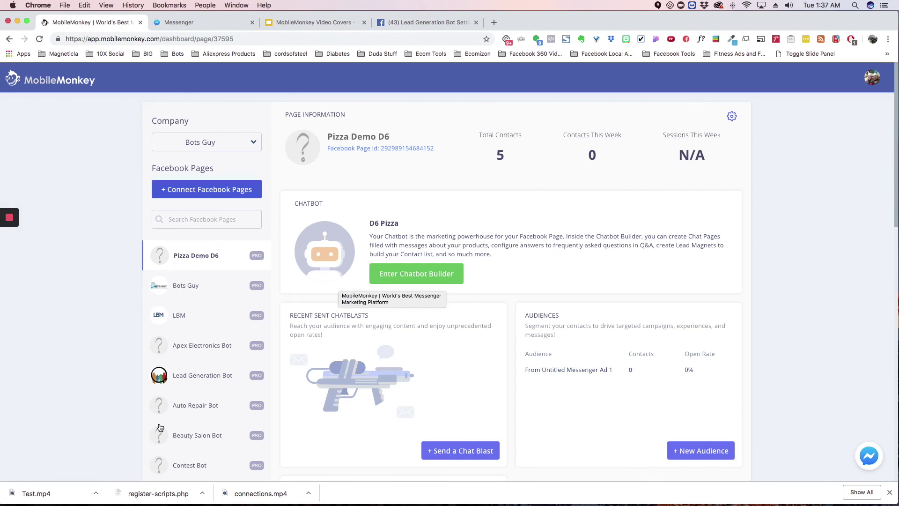
Step: Select Bonnies Barkery Demo Bot from the Facebook Pages list to load its dashboard
{"action": "scroll", "coordinate": [196, 383], "scroll_direction": "down", "scroll_amount": 4}
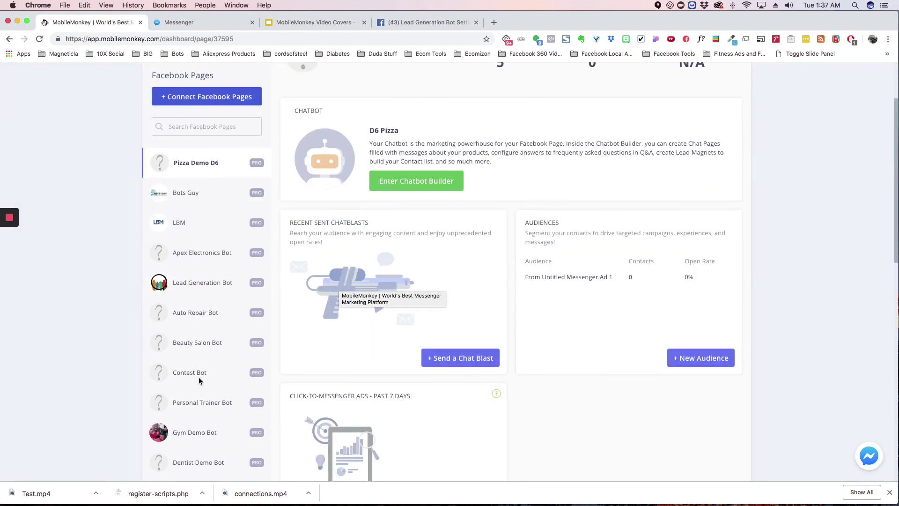
{"action": "scroll", "coordinate": [198, 377], "scroll_direction": "down", "scroll_amount": 10}
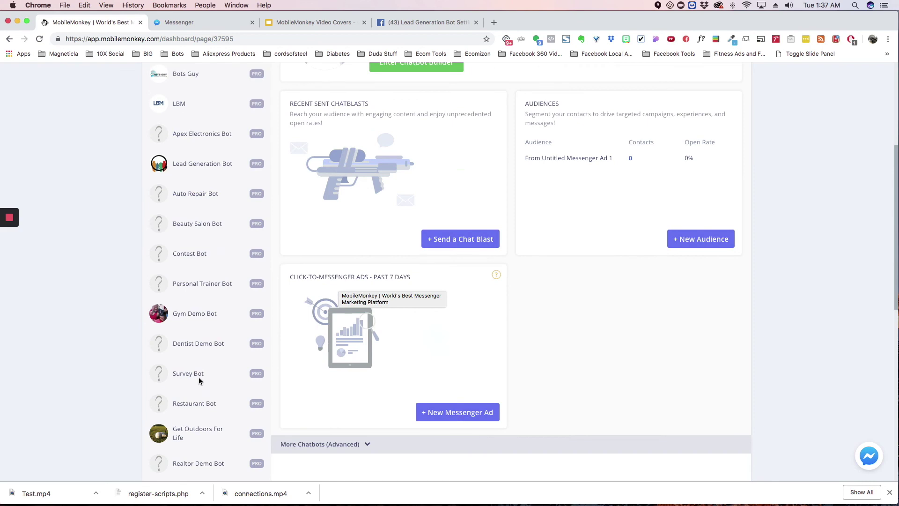
{"action": "left_click", "coordinate": [194, 266]}
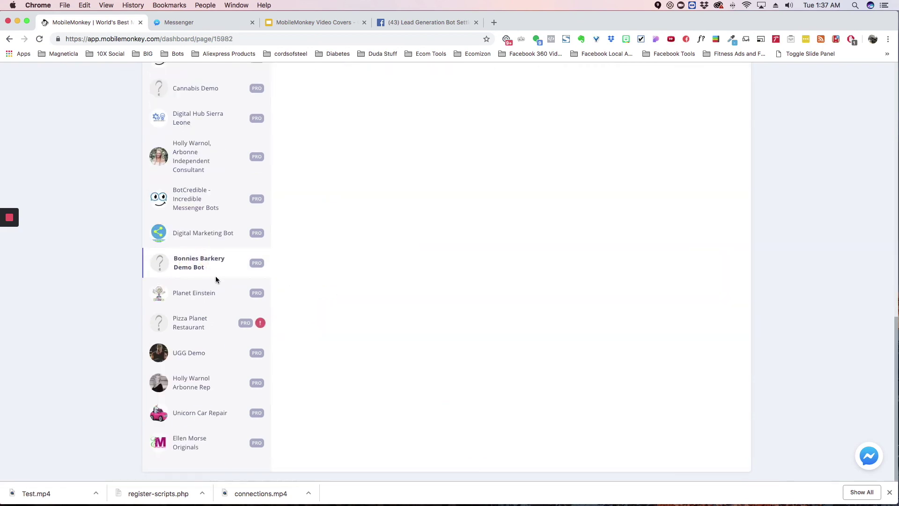
{"action": "scroll", "coordinate": [340, 307], "scroll_direction": "up", "scroll_amount": 3}
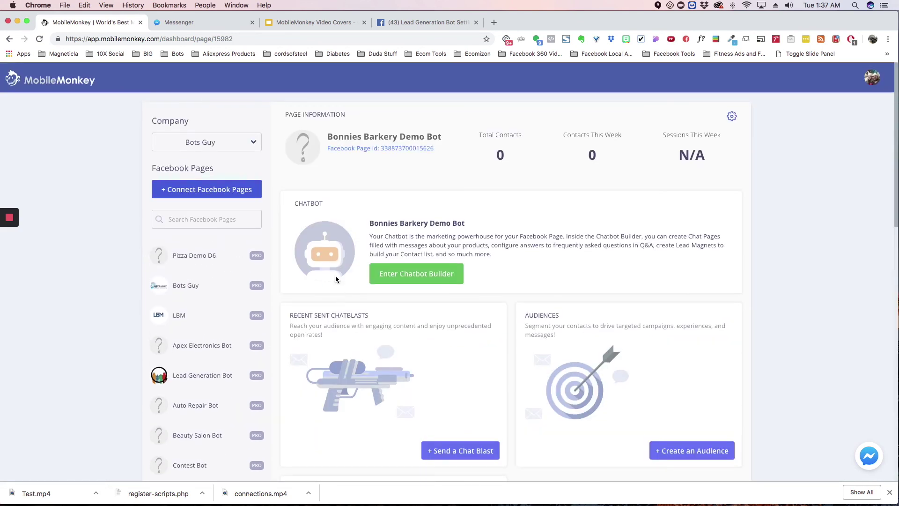